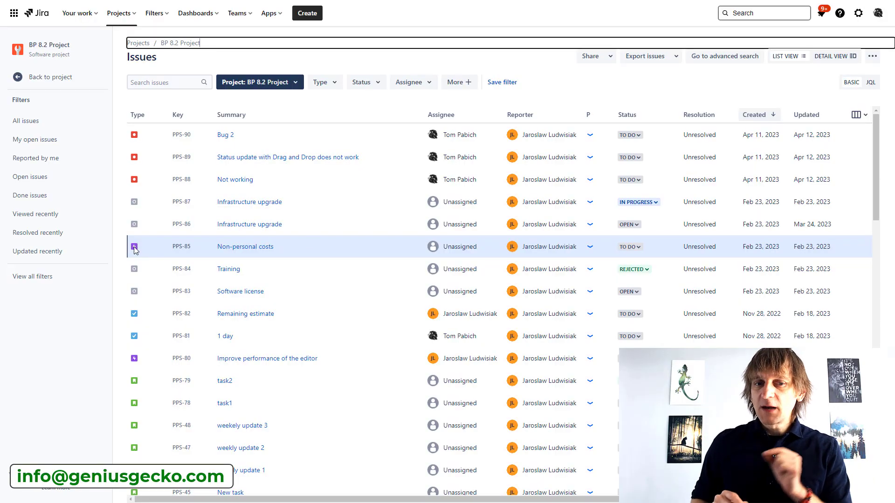
Open the Non-personal costs epic PPS-85 from the BP 8.2 Project issue list
click(246, 248)
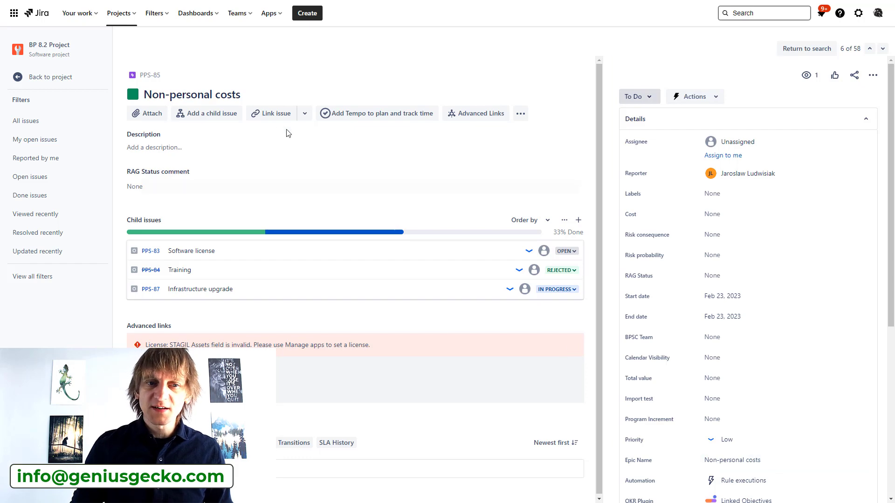
On epic PPS-85 Non-personal costs, add a new child issue row in Child issues
drag(246, 96, 141, 95)
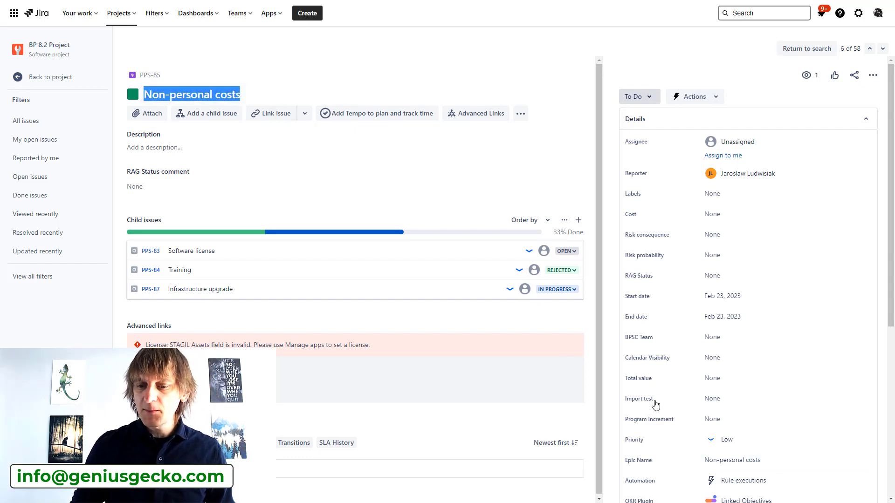
click(446, 80)
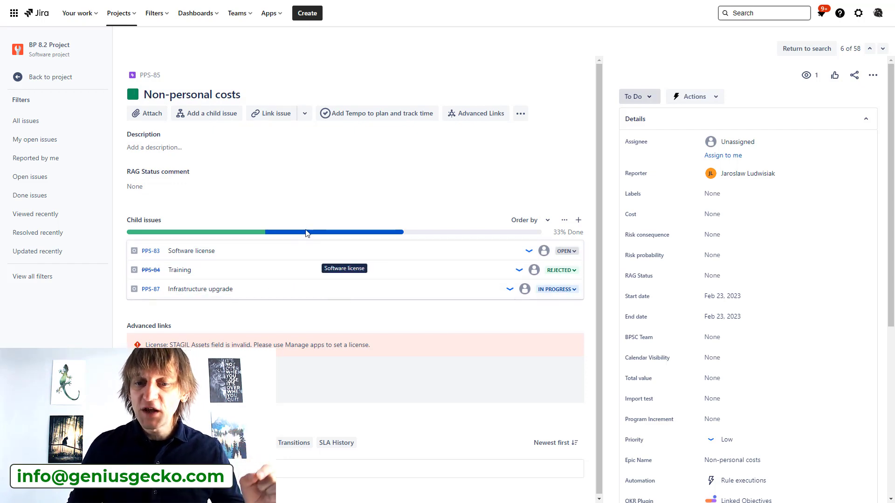
click(578, 221)
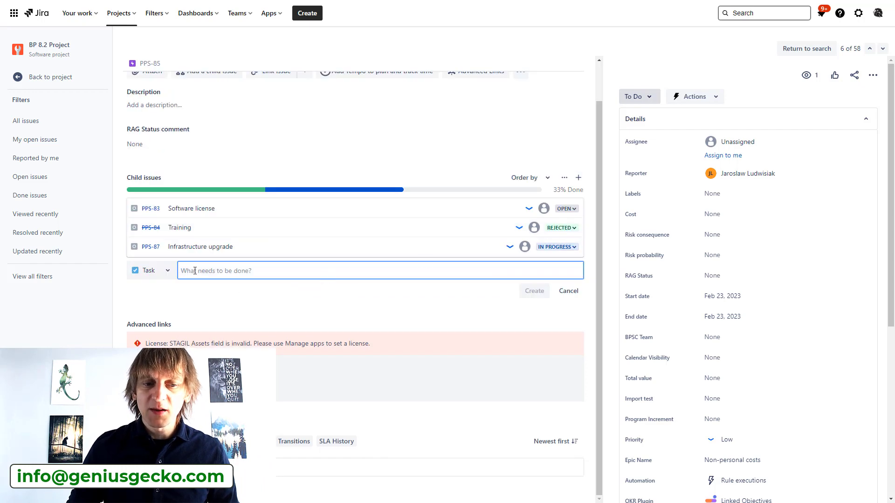
click(161, 274)
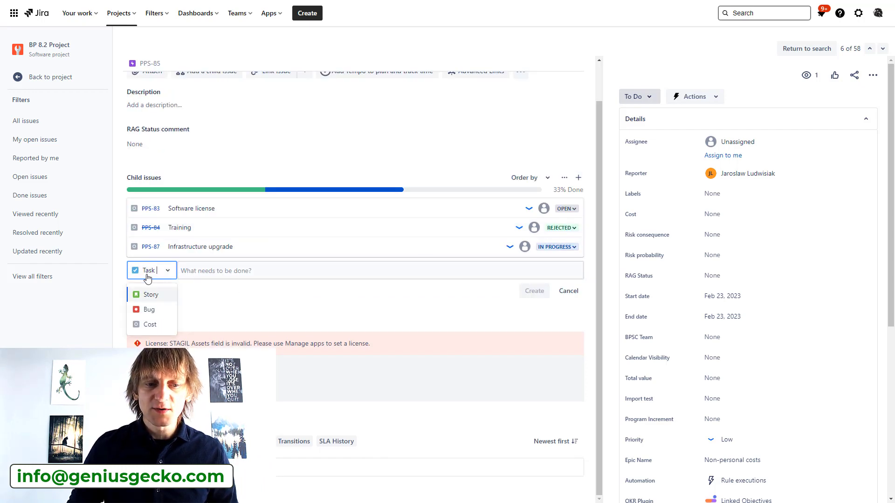
click(200, 318)
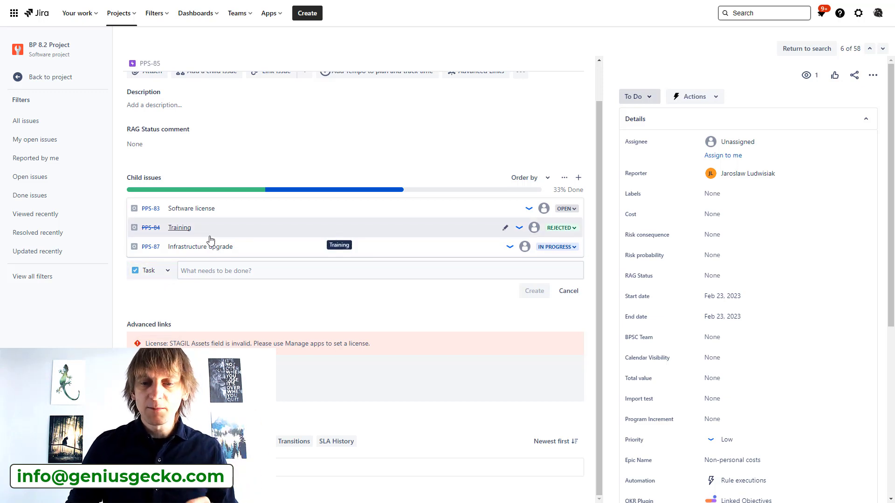
scroll(210, 236, up, 1)
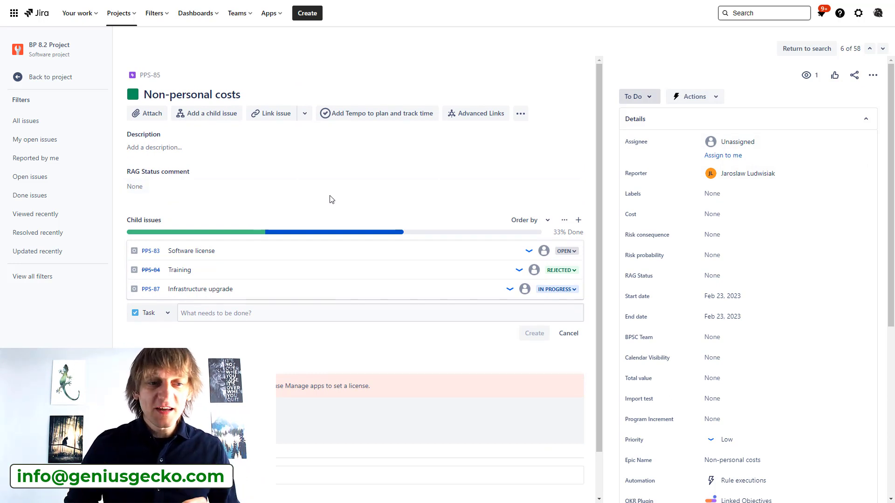
Go to All issues and open the Infrastructure upgrade issue PPS-86
click(50, 80)
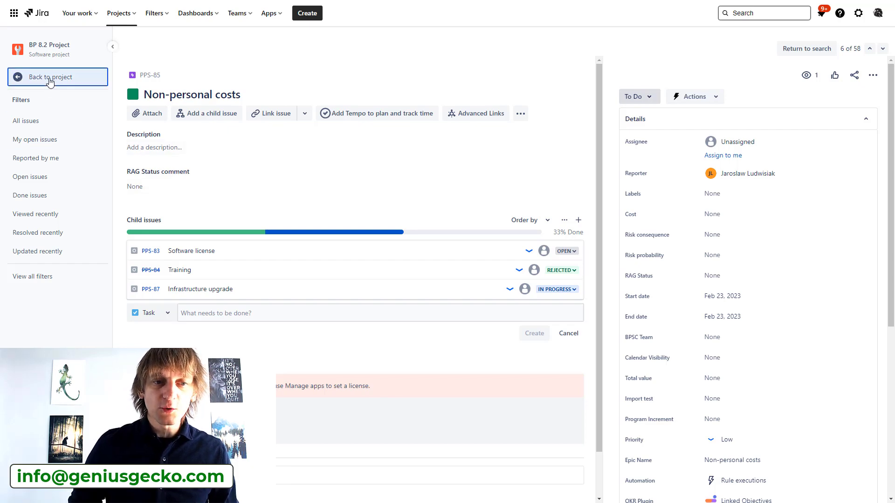
click(37, 197)
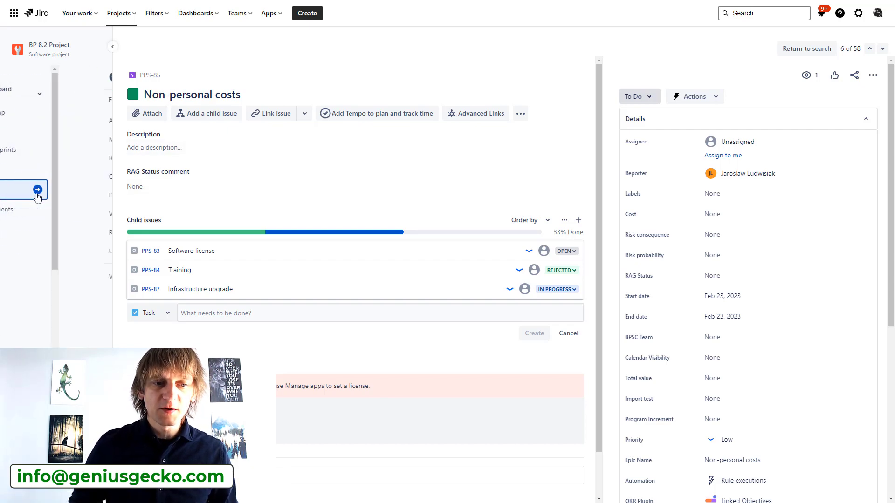
click(40, 121)
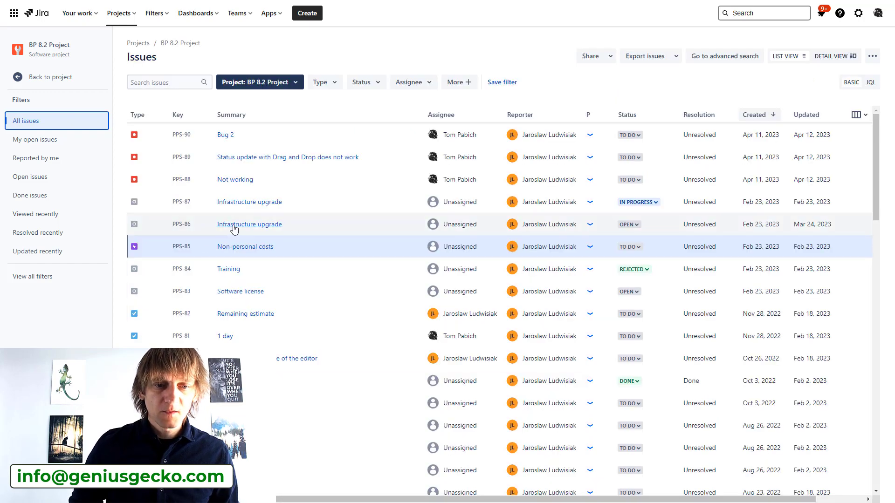
click(235, 227)
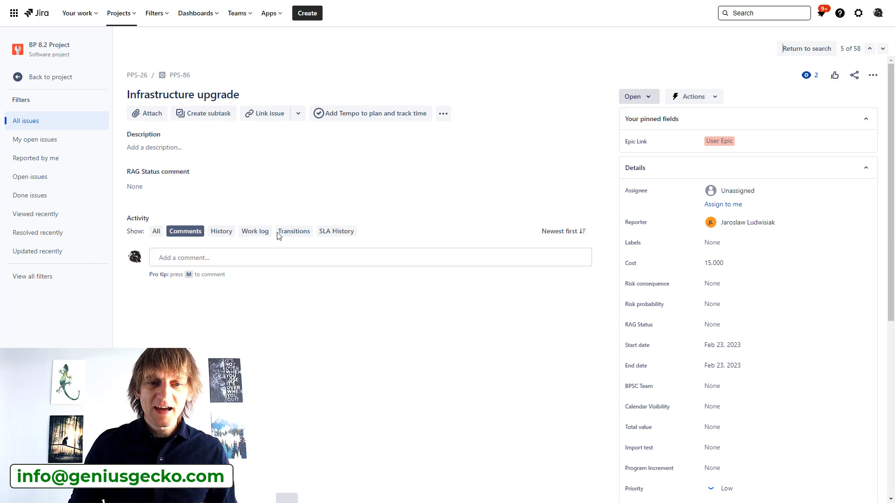
Start a new issue link on PPS-86, reviewing the link types and keeping 'is blocked by'
click(271, 116)
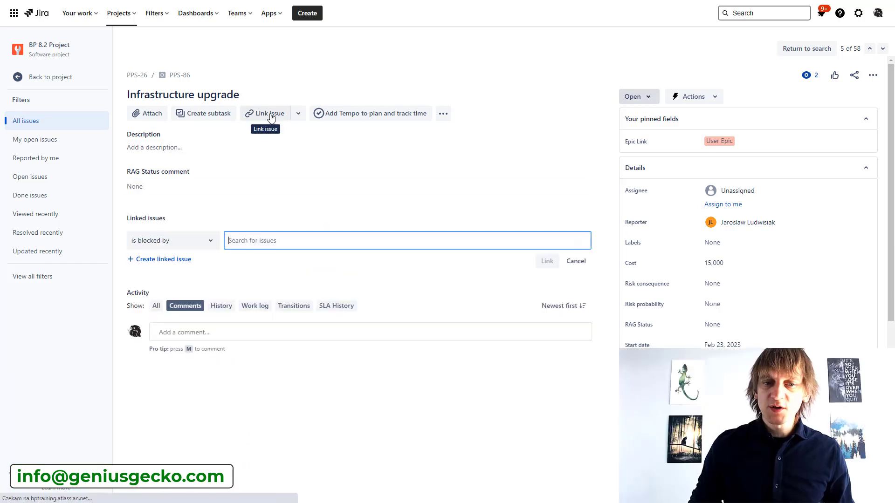
click(211, 242)
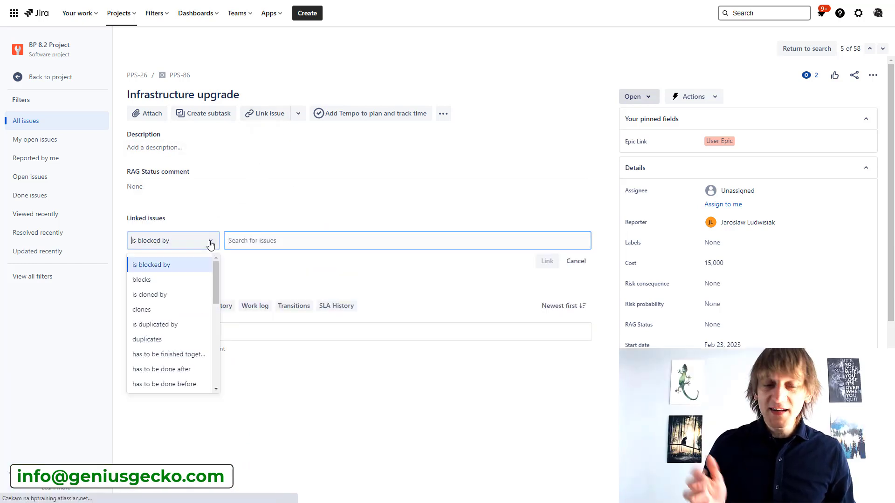
scroll(181, 304, down, 5)
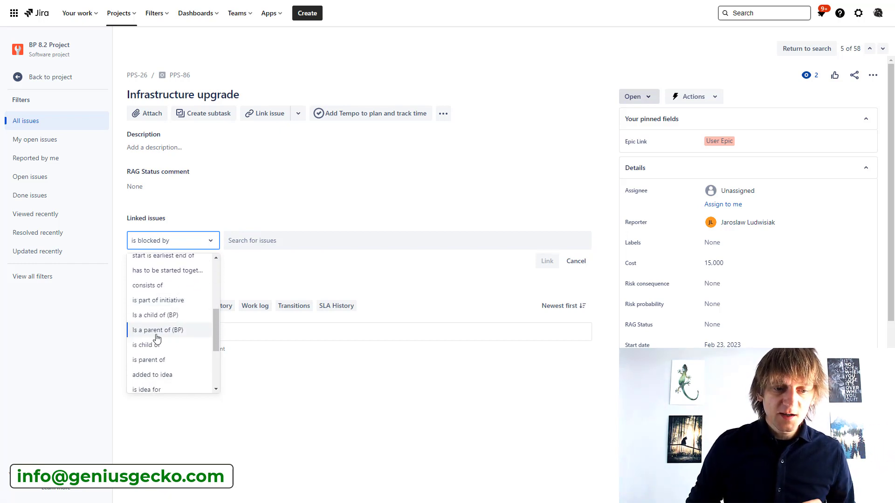
scroll(151, 355, down, 3)
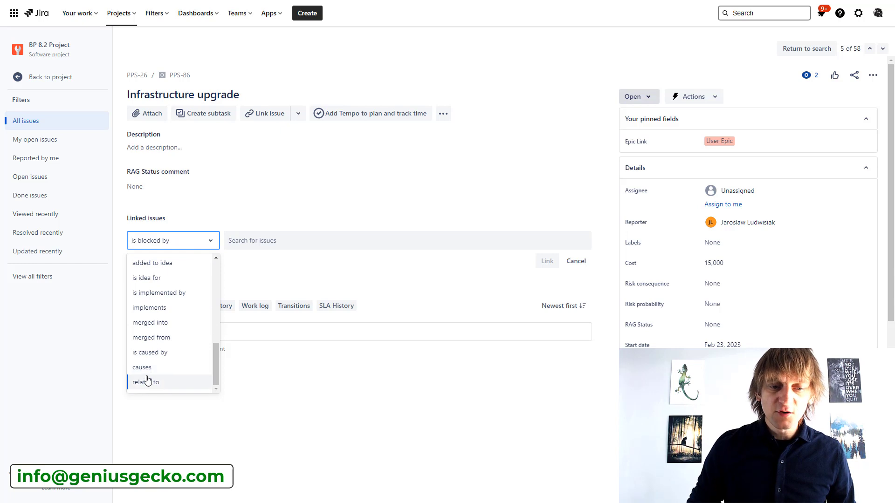
scroll(173, 335, up, 2)
scroll(173, 335, up, 2)
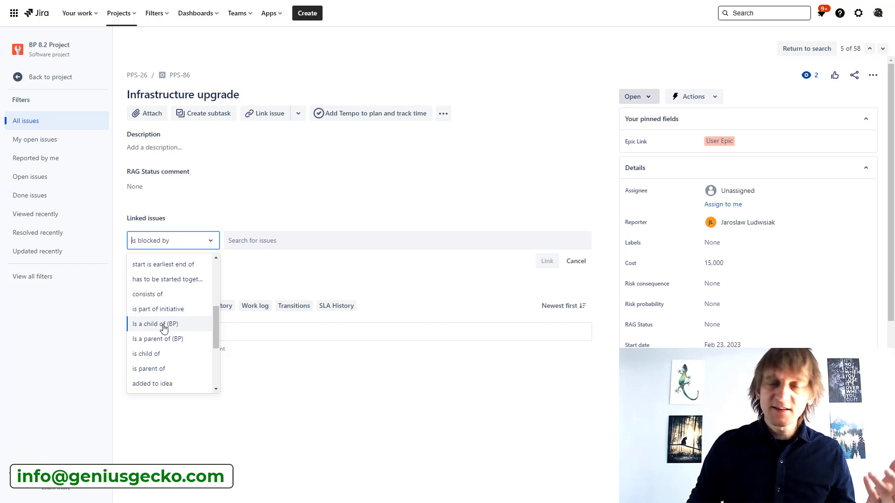
click(276, 212)
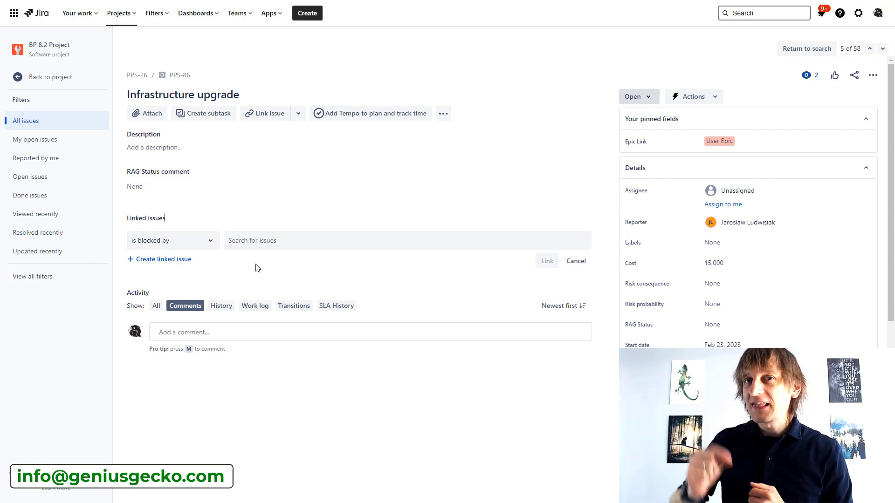
Reopen PPS-85 Non-personal costs from All issues to review its three child issues
click(36, 125)
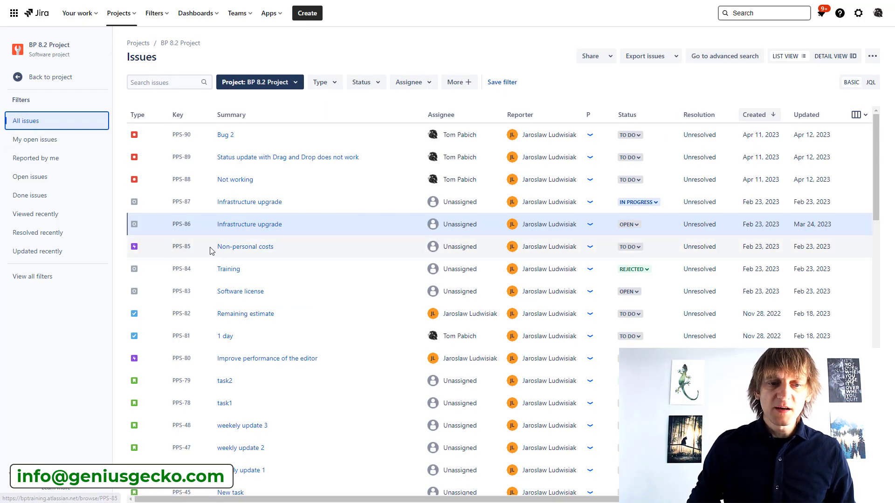
click(233, 247)
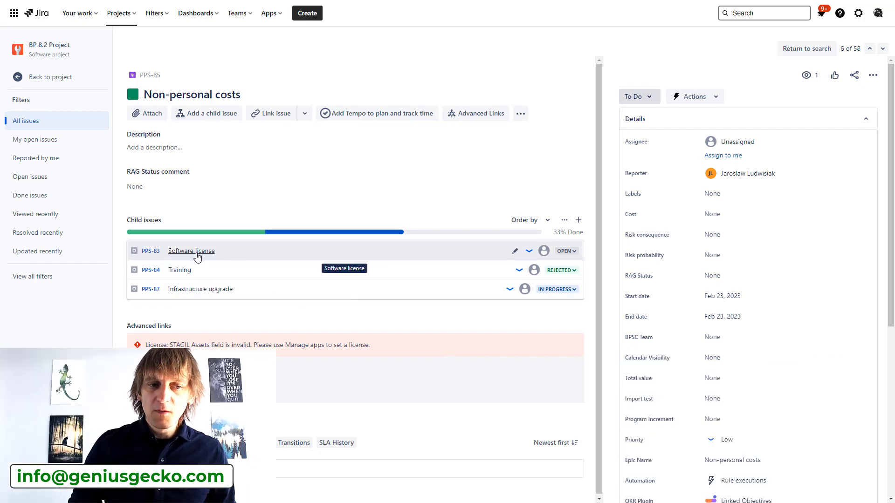
click(45, 77)
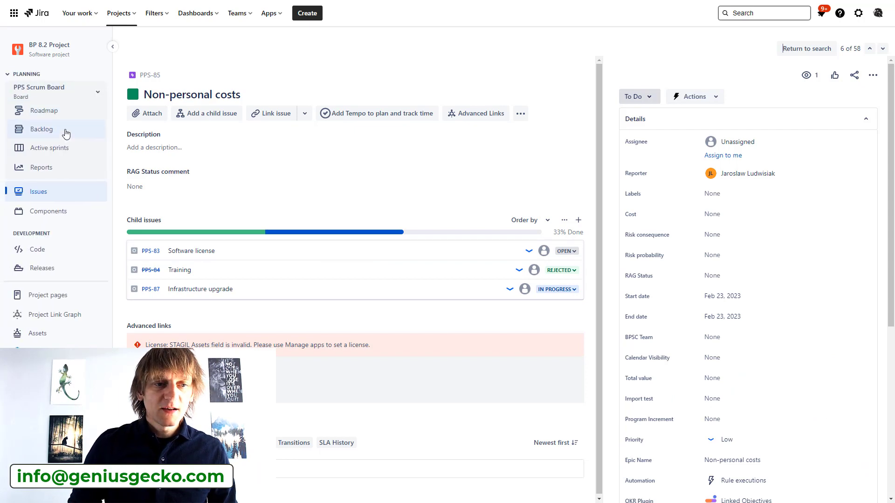
Show the PPS Scrum Board backlog, then start a new Story in the Create issue form
click(44, 131)
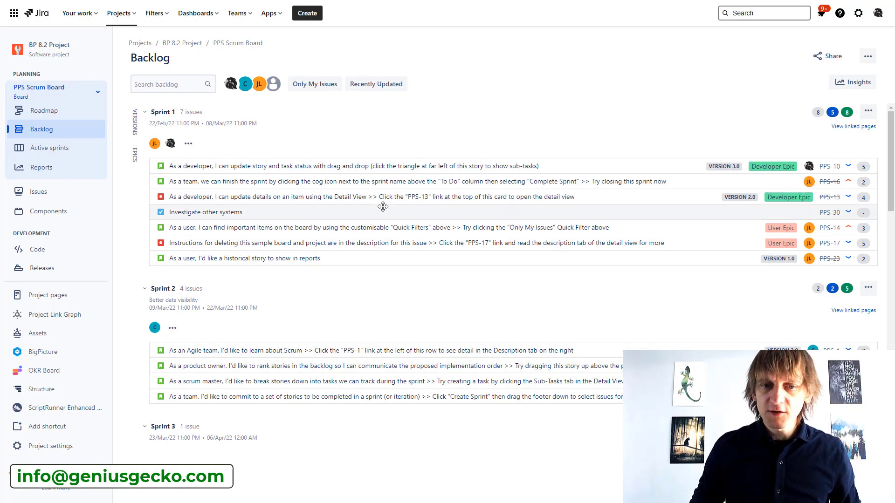
click(307, 14)
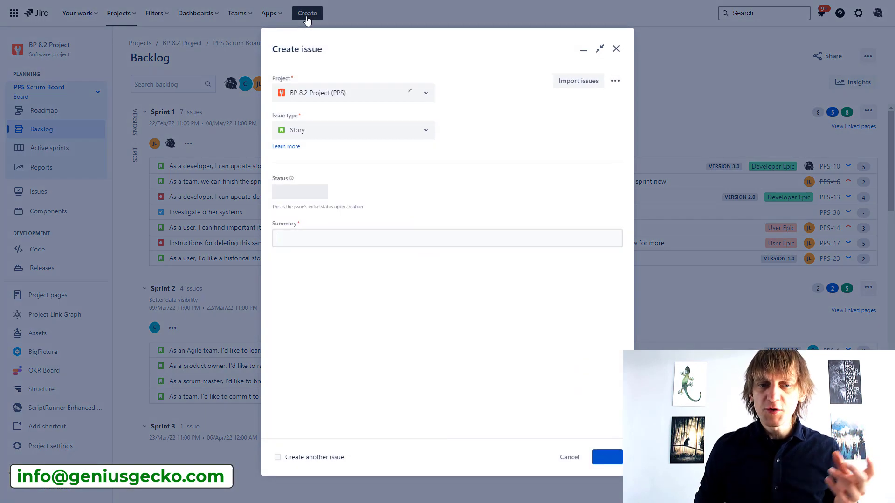
click(424, 133)
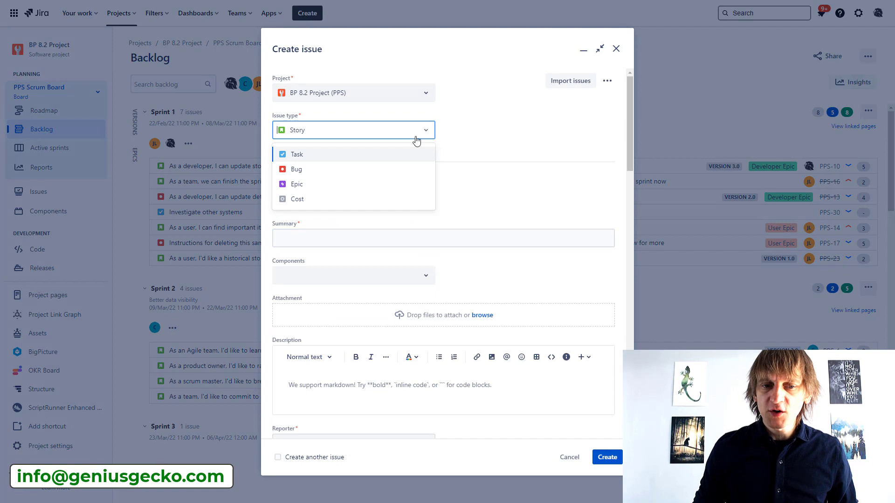
click(305, 184)
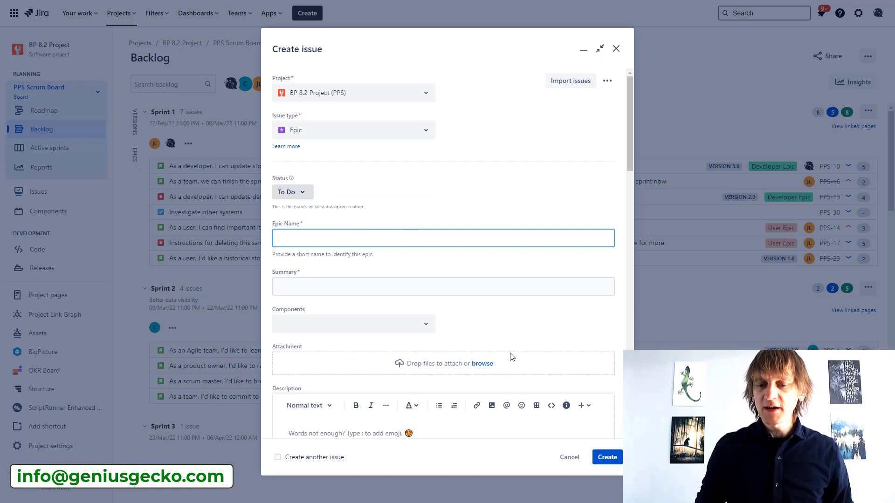
click(569, 457)
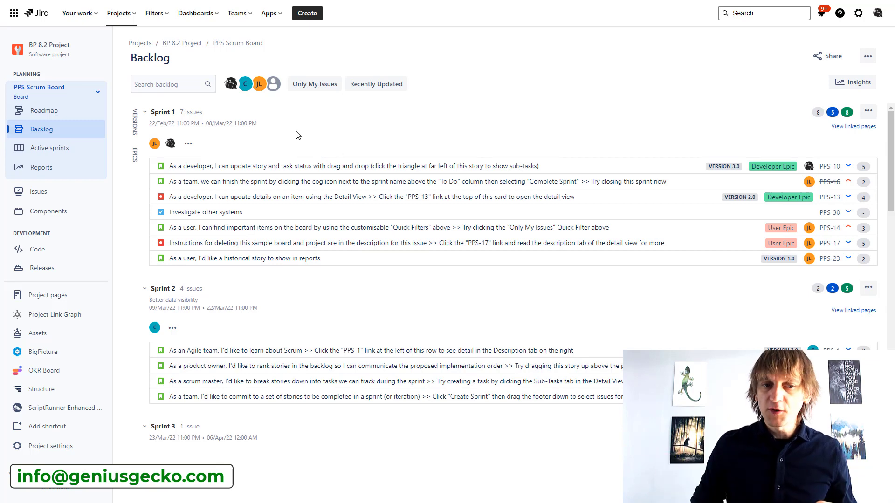
Show the Epics panel beside the backlog and expand PO Epic to view its issue counts
click(135, 158)
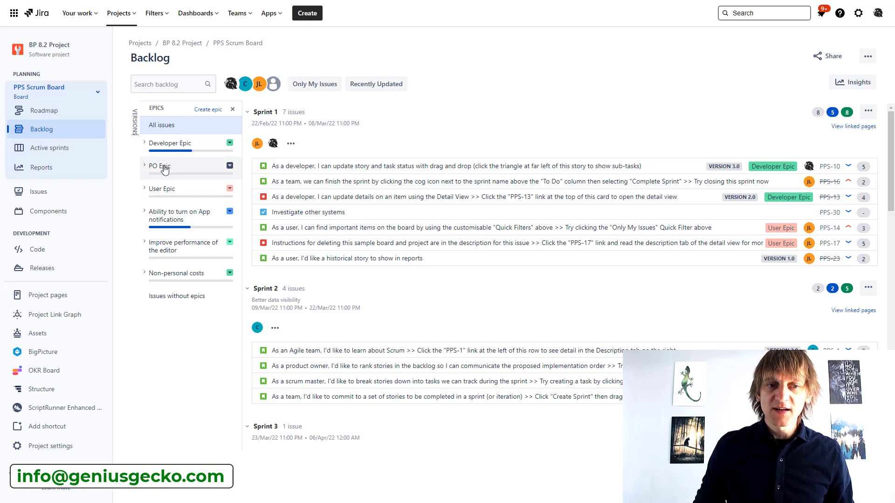
click(147, 168)
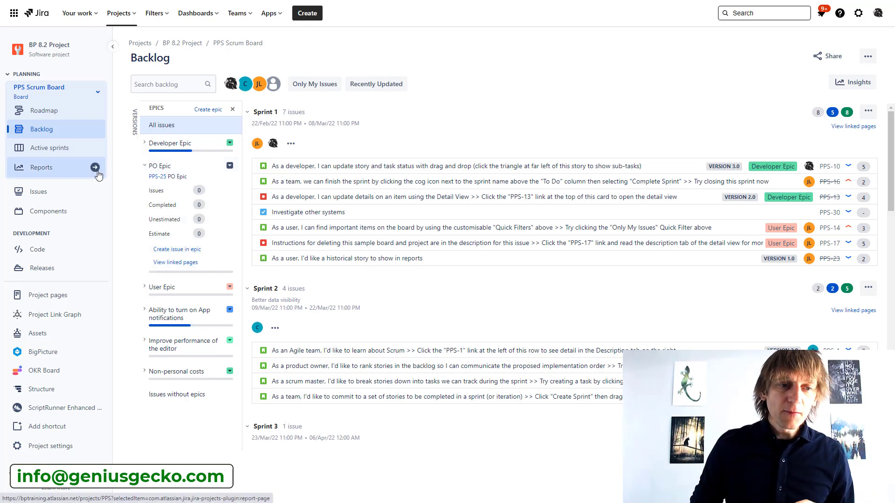
click(46, 114)
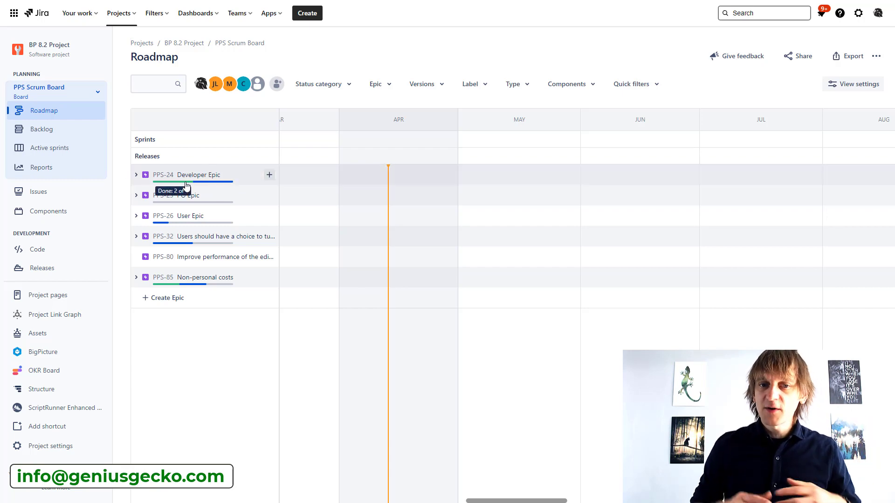
Browse the roadmap's Epic filter list of six epics and close it without filtering
click(376, 84)
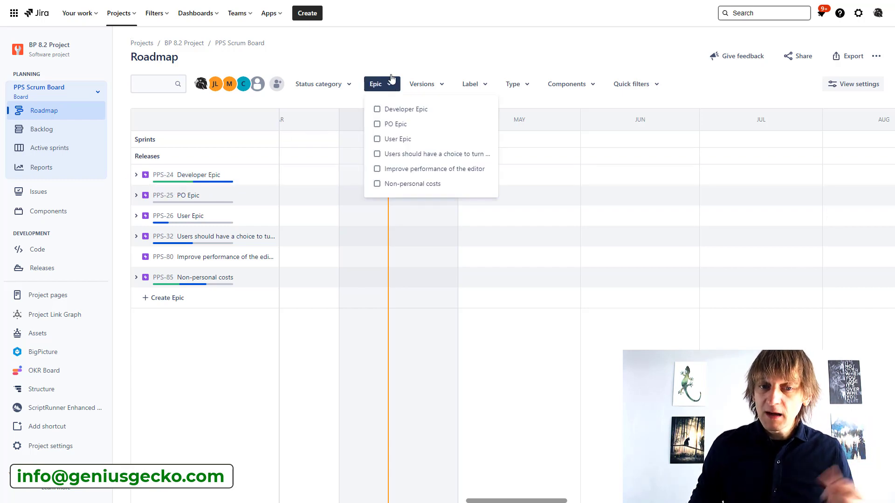
key(Escape)
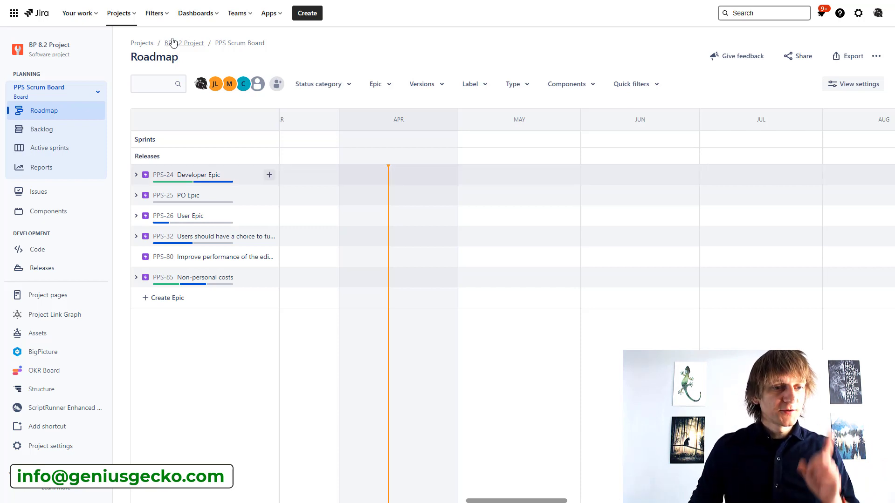
click(38, 169)
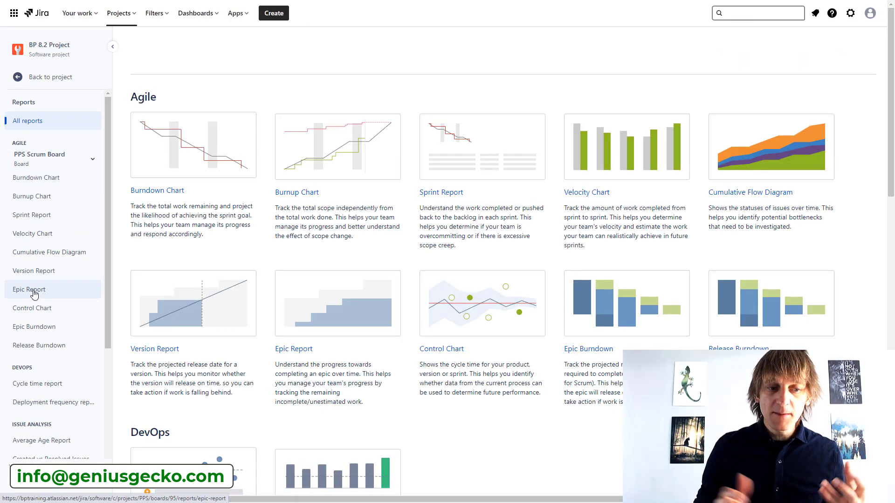
Open the Epic Burndown report from the PPS Scrum Board's All reports list
click(48, 329)
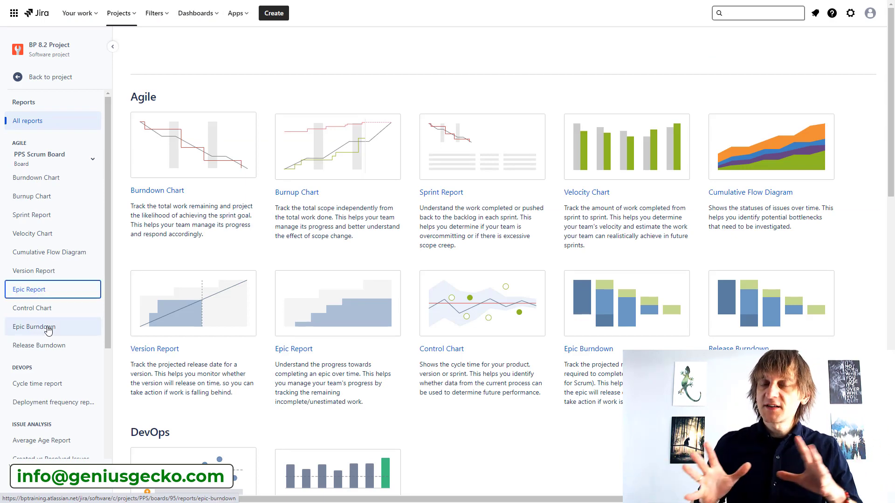